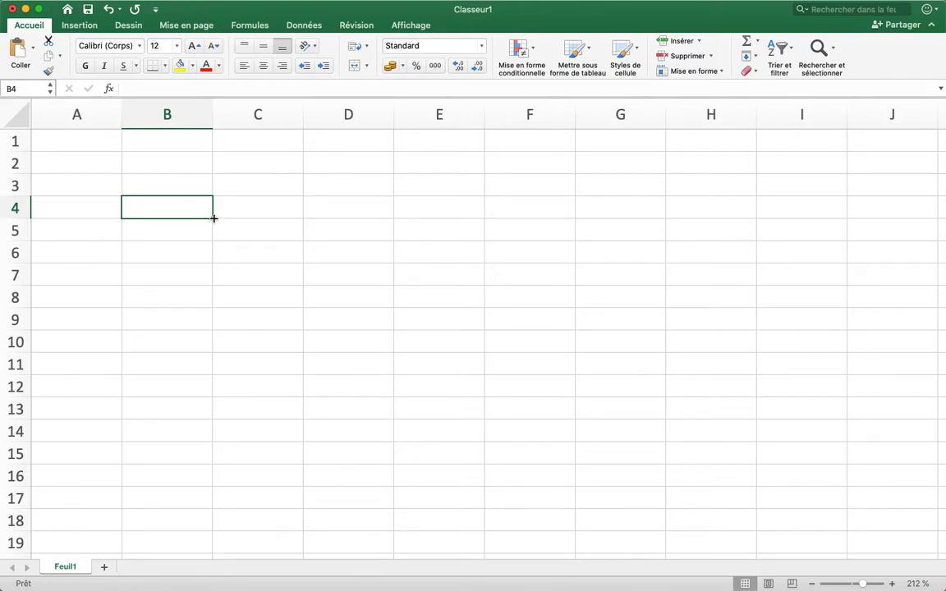
Step: Enter 1 in A1 and 2 in A2, and extend the two-cell series down to A14
left_click(89, 141)
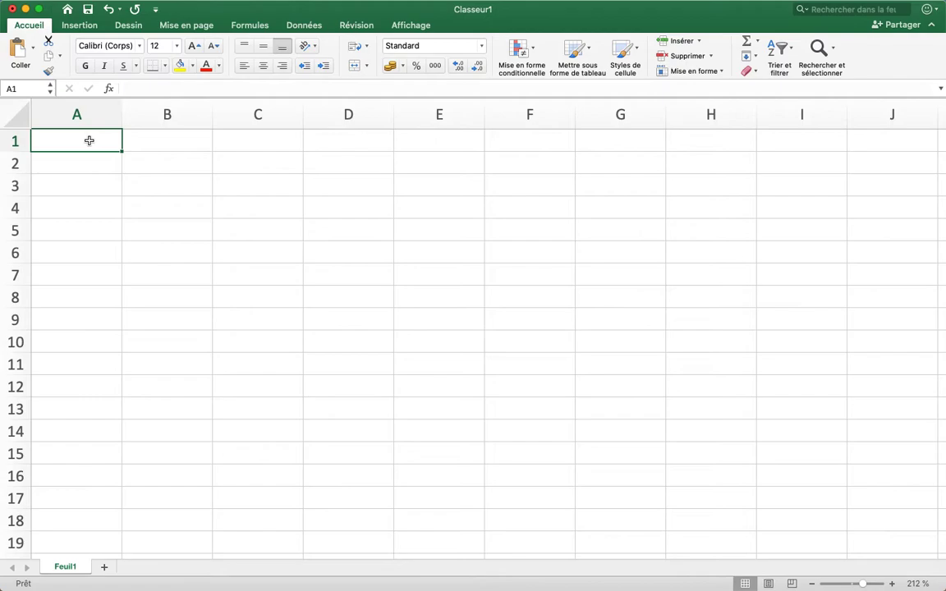
type("1")
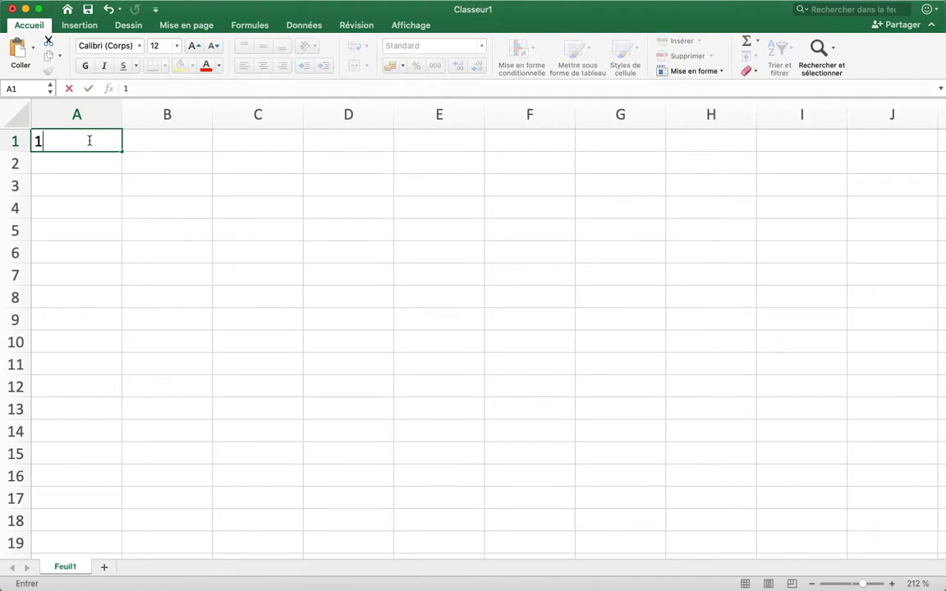
key("Return")
type("2")
key("Return")
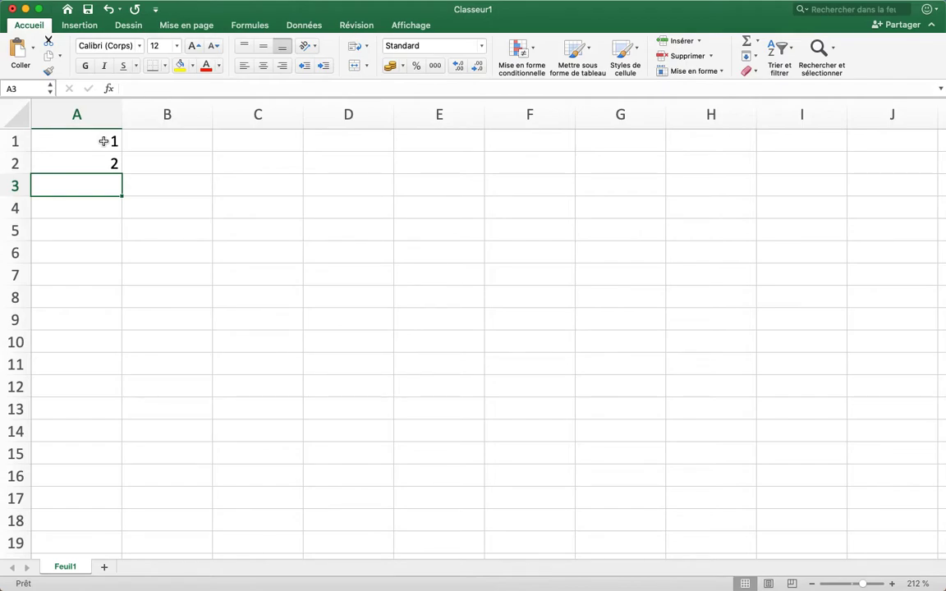
left_click_drag(104, 141, 97, 169)
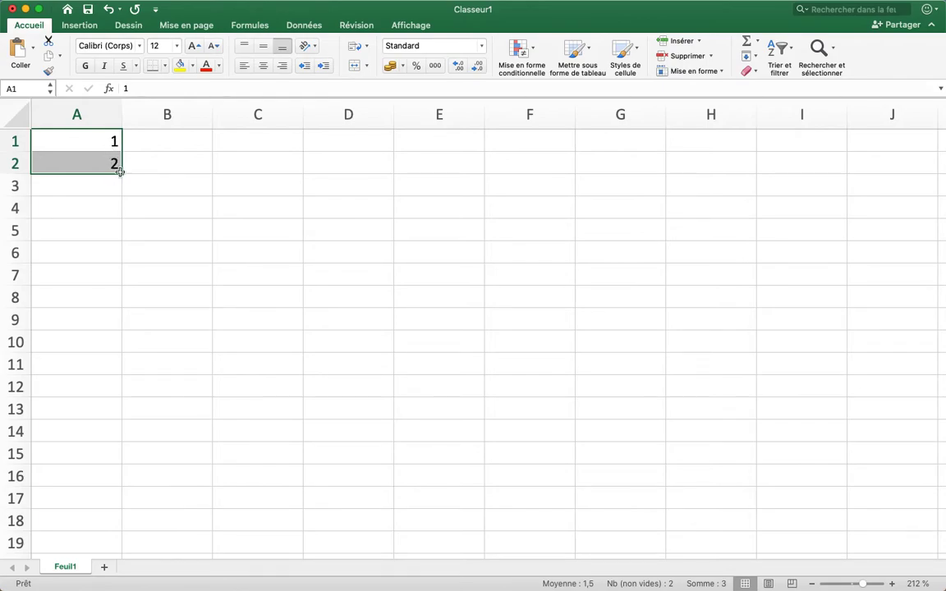
left_click_drag(122, 174, 117, 436)
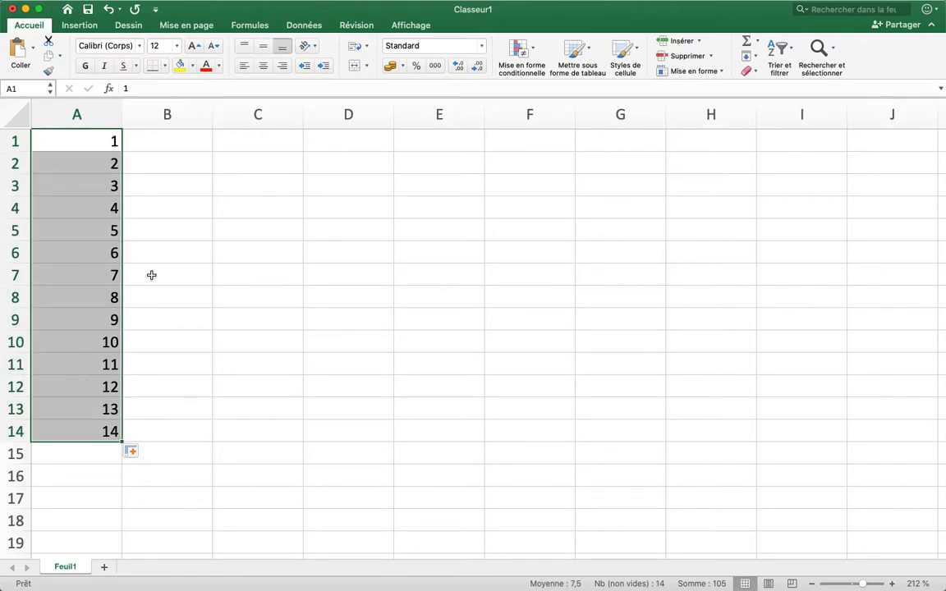
Step: Enter 1% in cell B1 and switch the cell's number format to Standard
left_click(175, 138)
key("ctrl+shift+5")
type("1")
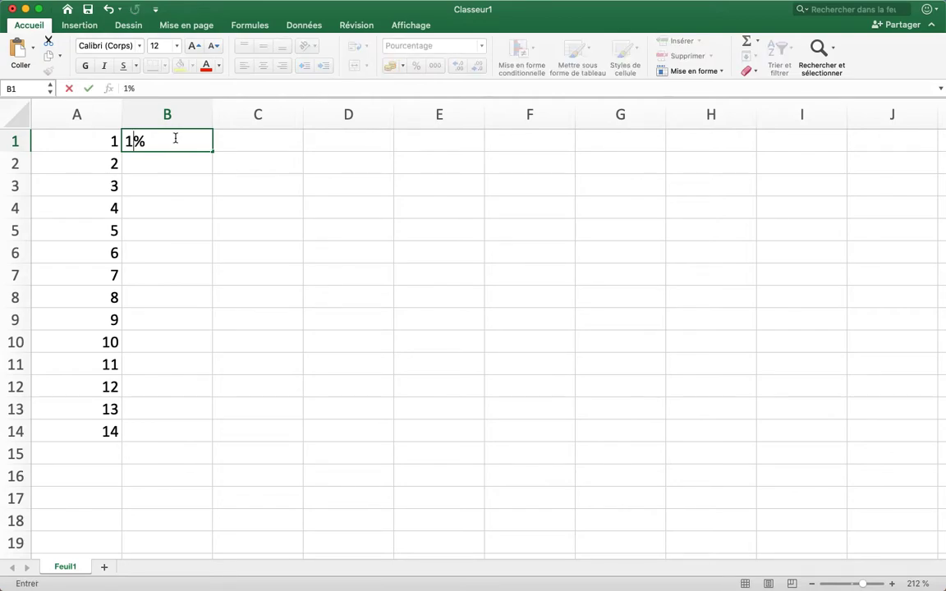
key("Return")
left_click(188, 136)
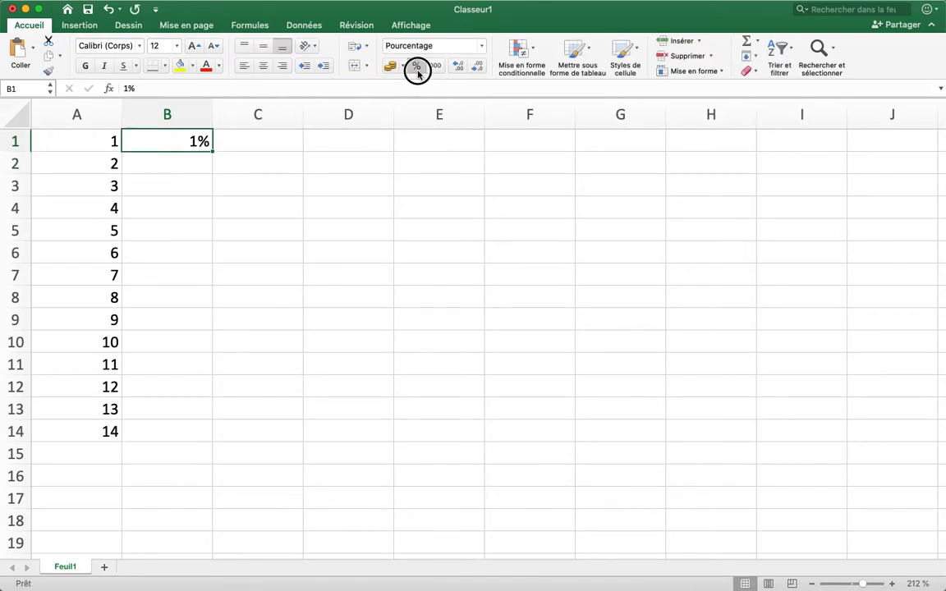
left_click(439, 43)
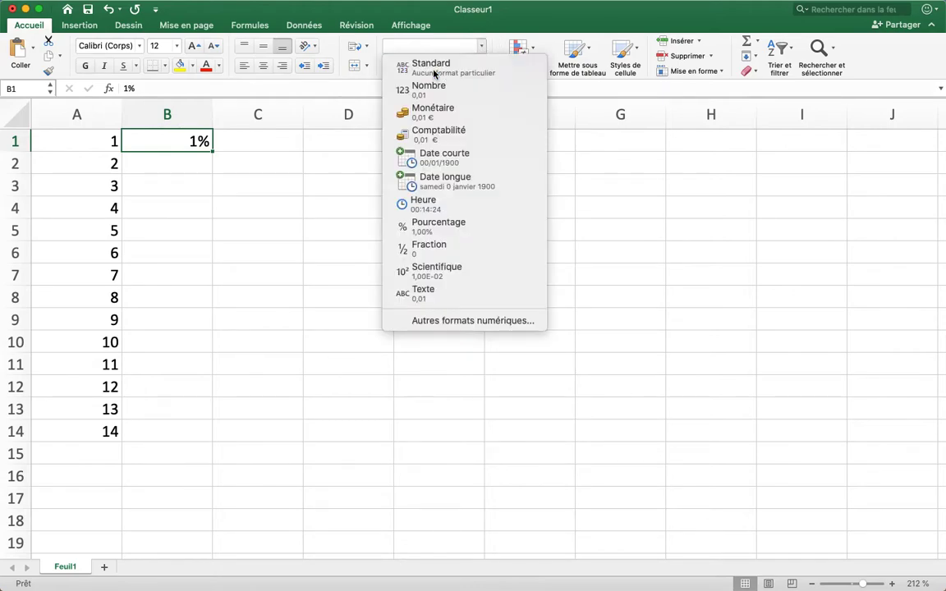
left_click(431, 65)
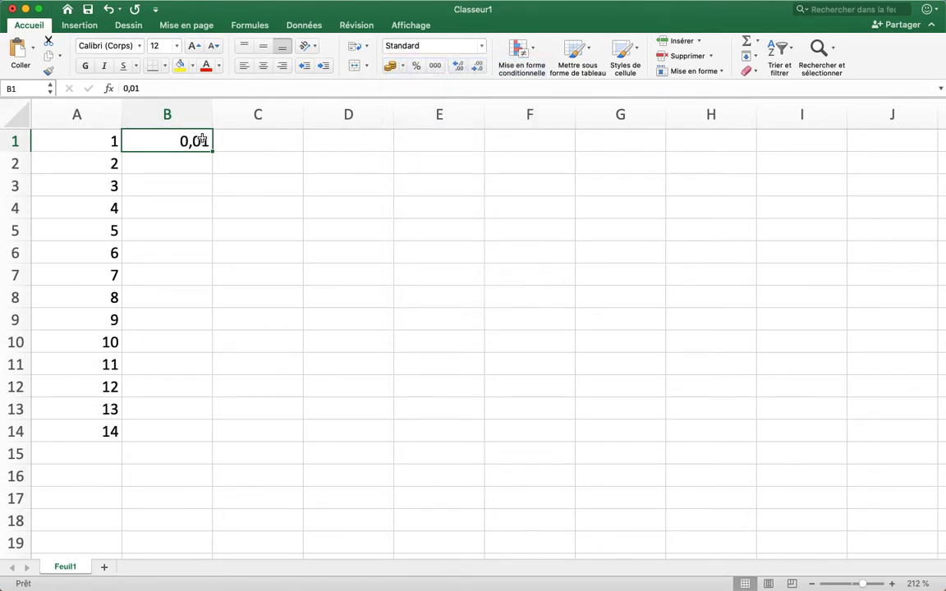
Step: Set B1 to 1 and fill it down to B11 with the "Incrémenter une série" fill option
left_click(160, 88)
double_click(160, 89)
type("1")
key("Return")
left_click(180, 138)
left_click_drag(212, 151, 204, 367)
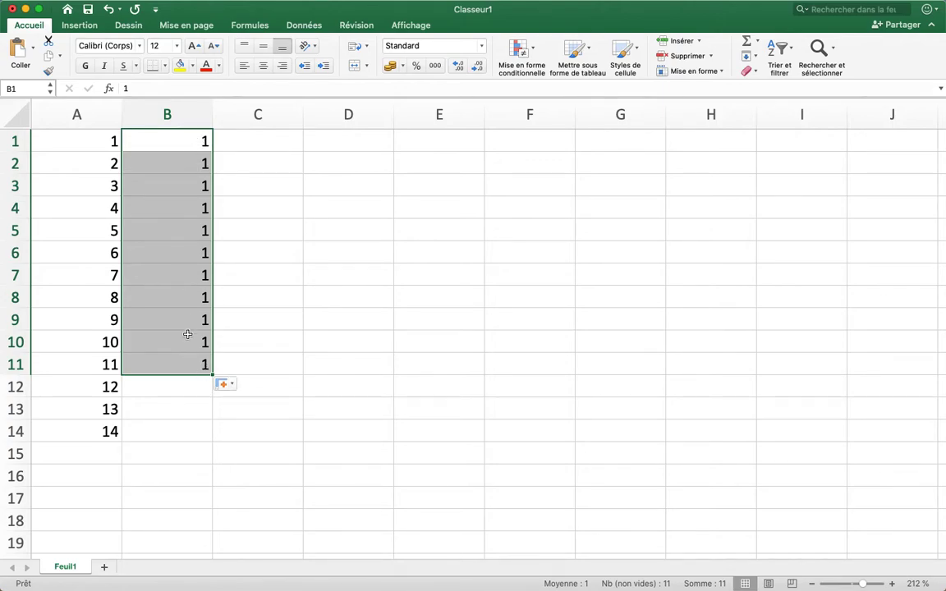
left_click(232, 385)
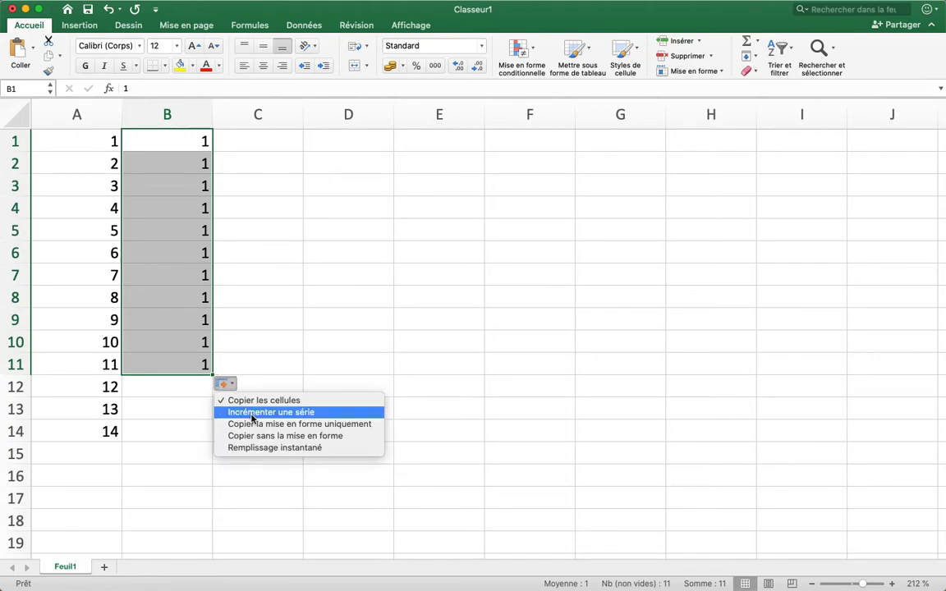
left_click(252, 418)
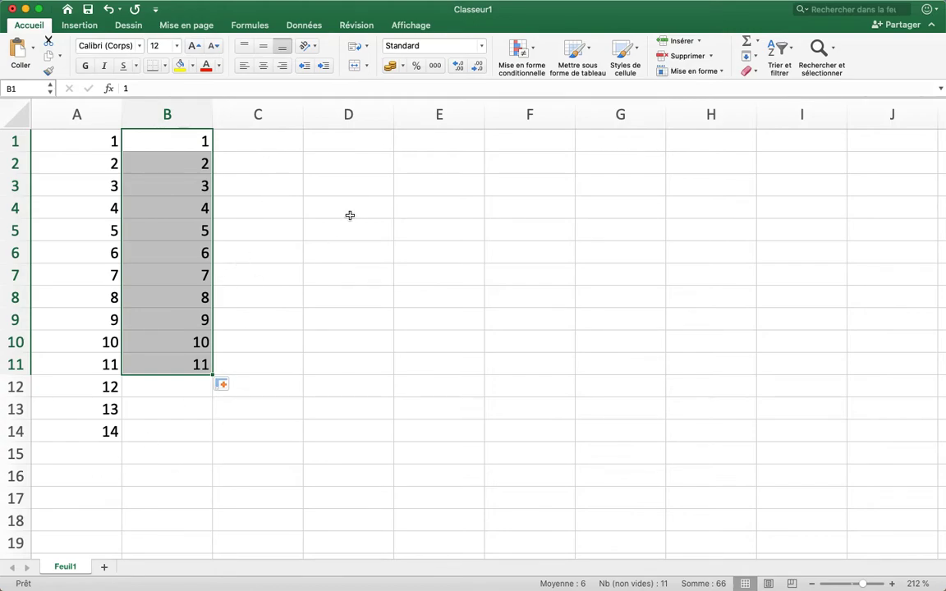
Step: Enter "lundi" in C1 and autofill the weekdays down to C7
left_click(282, 148)
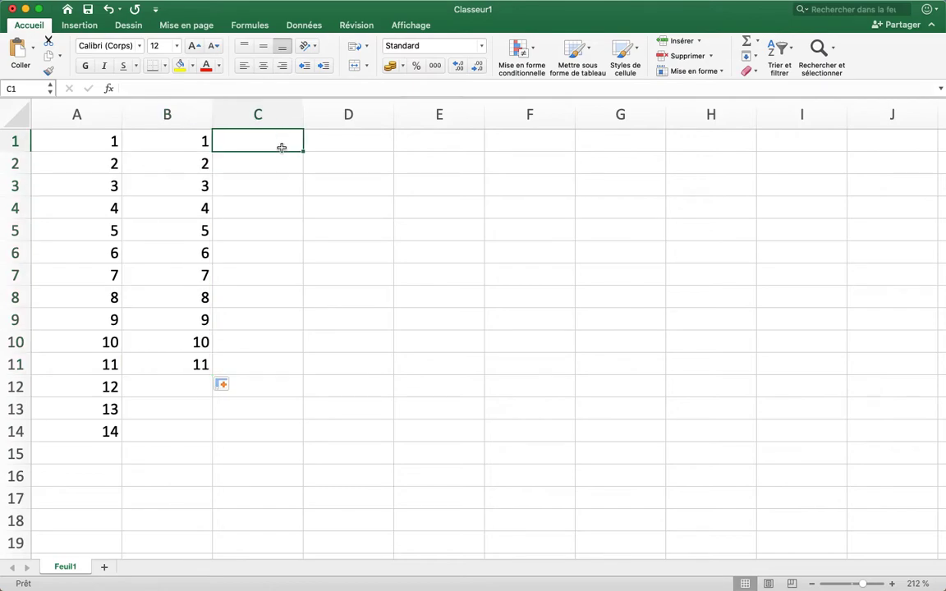
type("lundi")
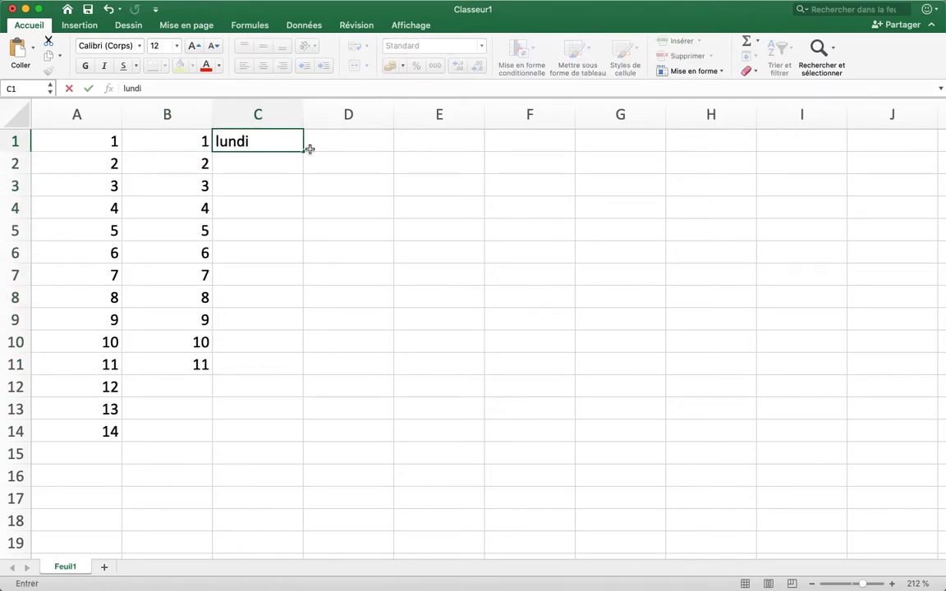
left_click_drag(305, 150, 304, 282)
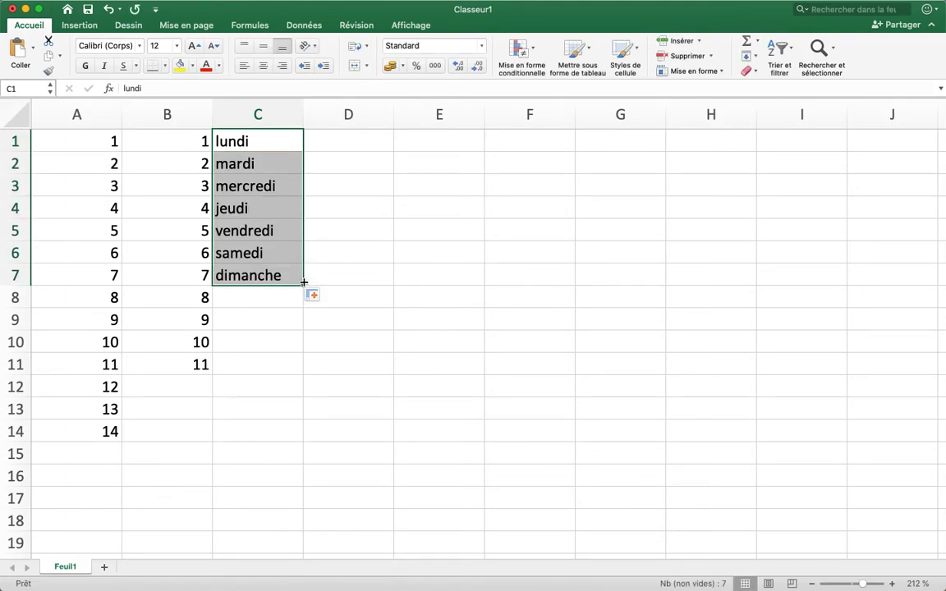
Step: Enter "janvier" in D1 and autofill the months down to D12
left_click(364, 145)
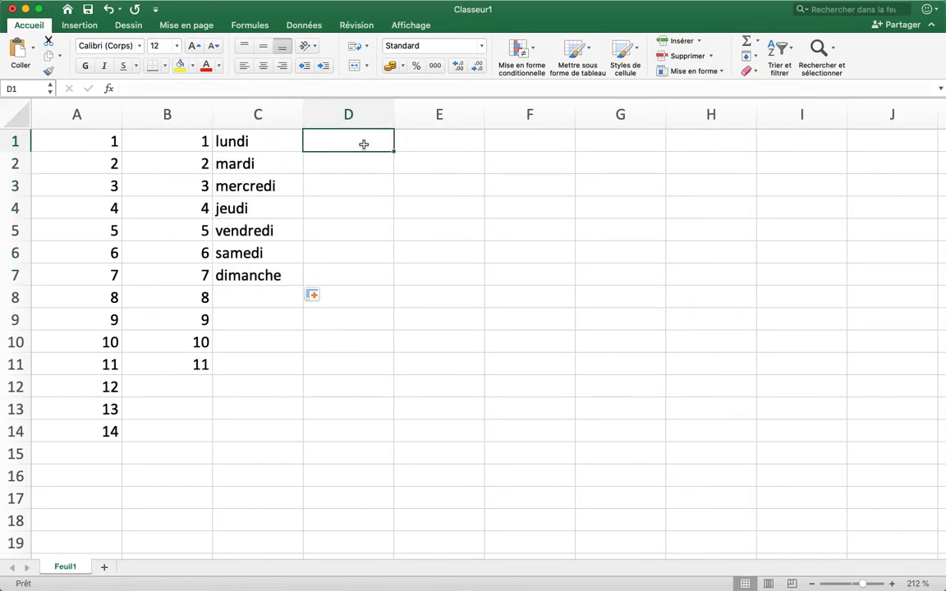
type("janvier")
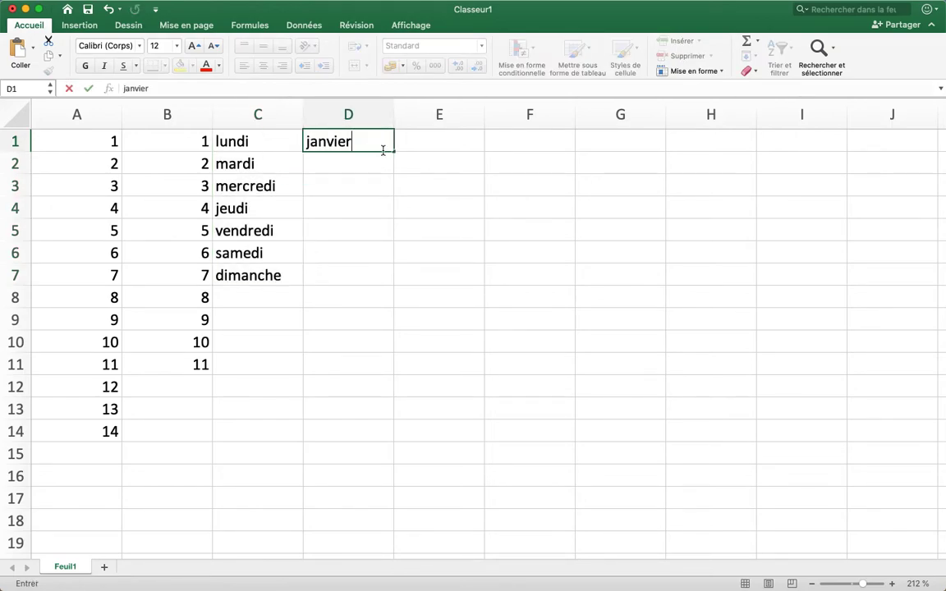
left_click_drag(392, 151, 378, 396)
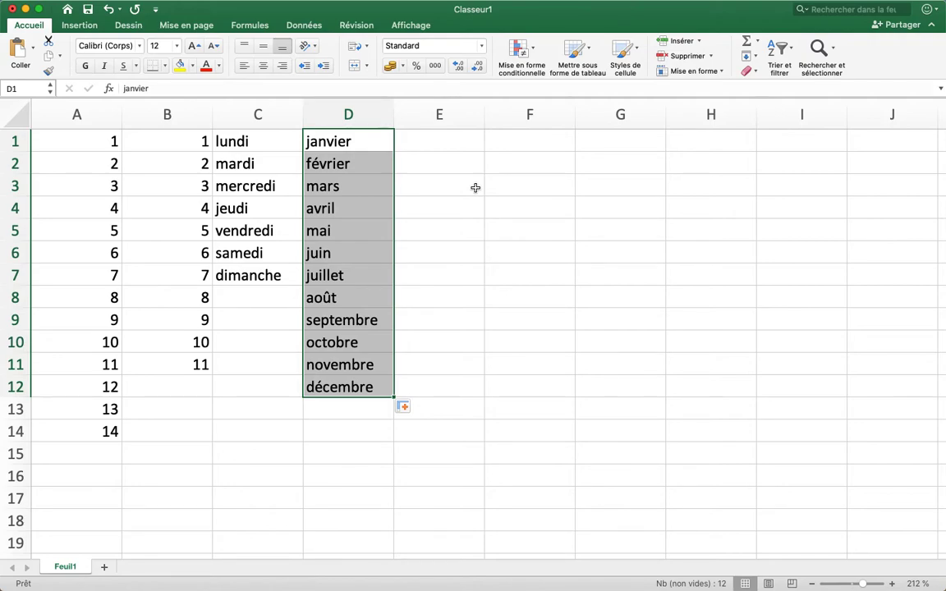
left_click(431, 142)
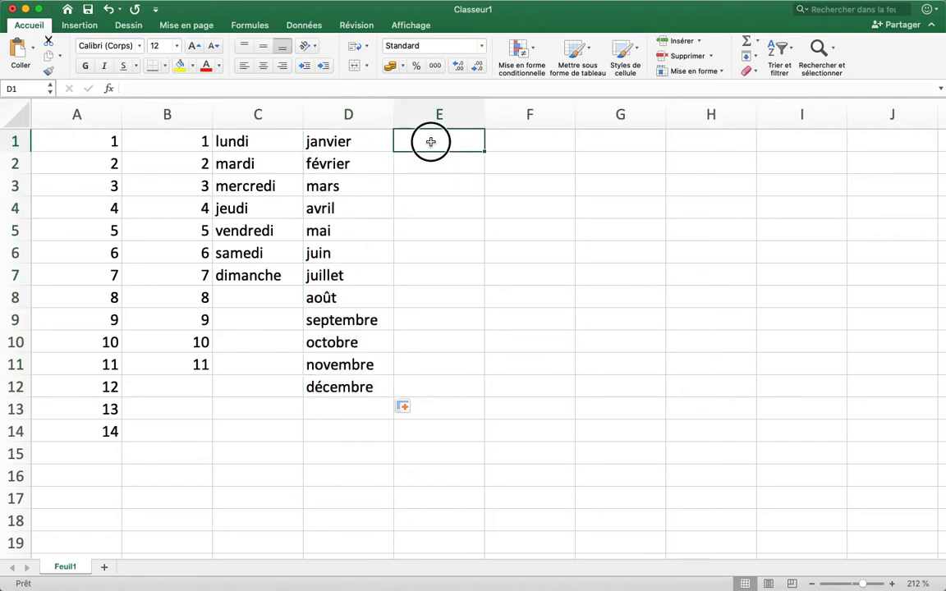
left_click(88, 473)
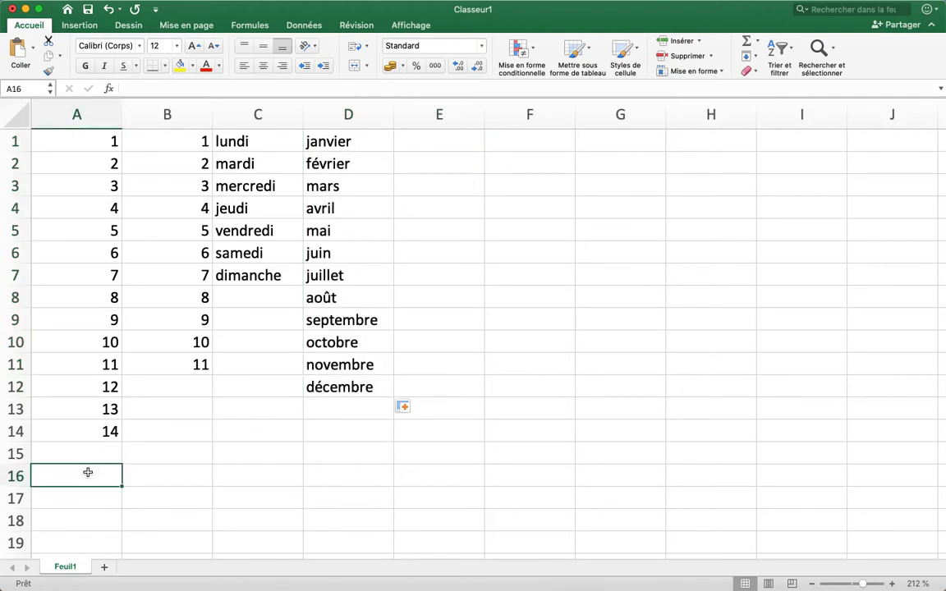
type("lun")
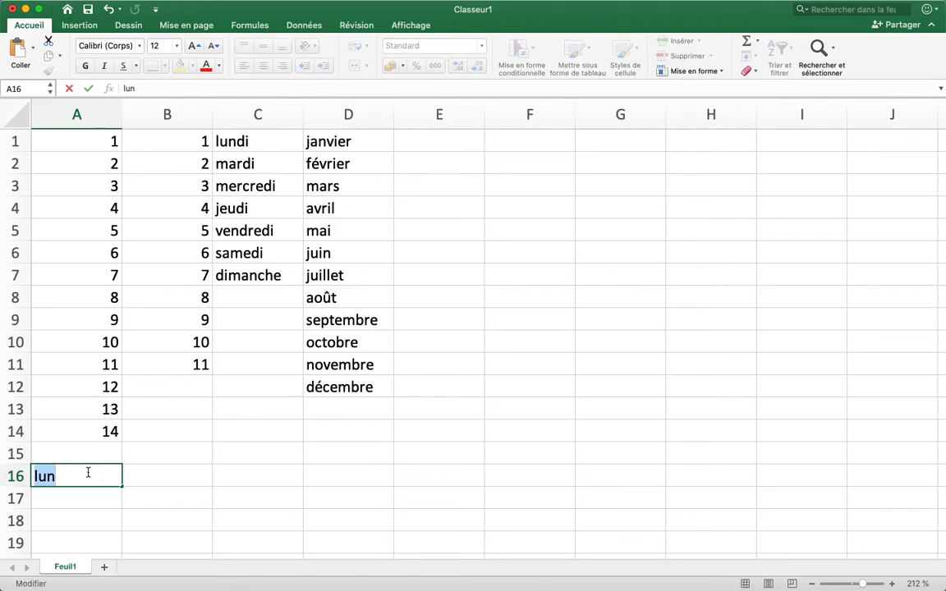
Step: Clear all the number, weekday and month lists from the sheet
left_click(110, 449)
key("super+a")
key("Delete")
left_click(73, 139)
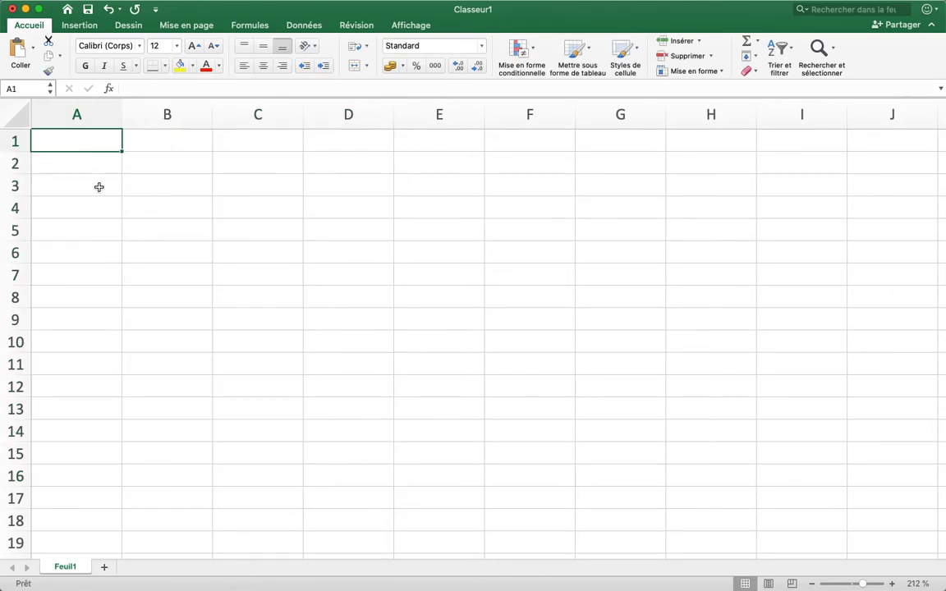
type("j")
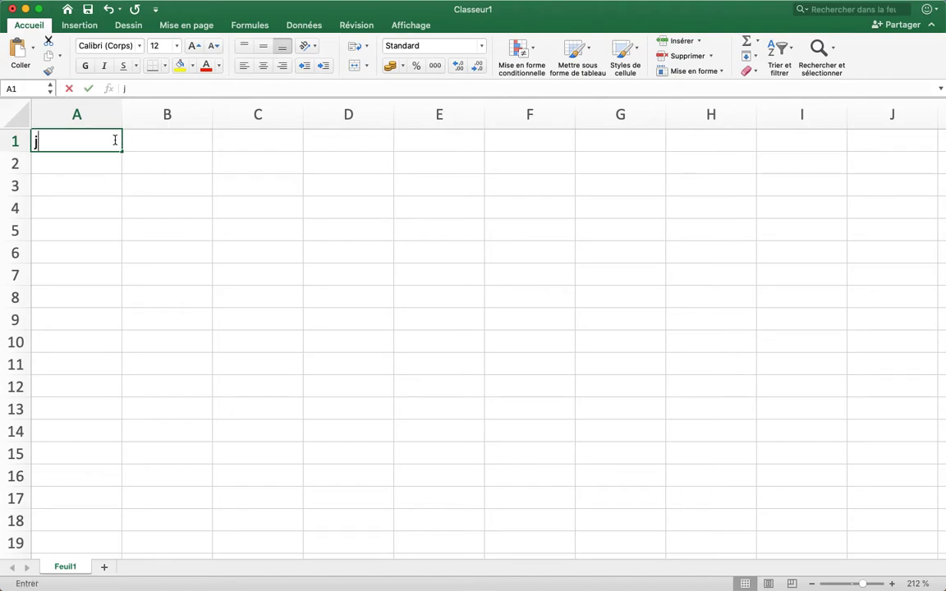
key("BackSpace")
Step: Enter "janvier" in B1 and autofill the months across row 1 to H1
left_click(149, 139)
type("janvier")
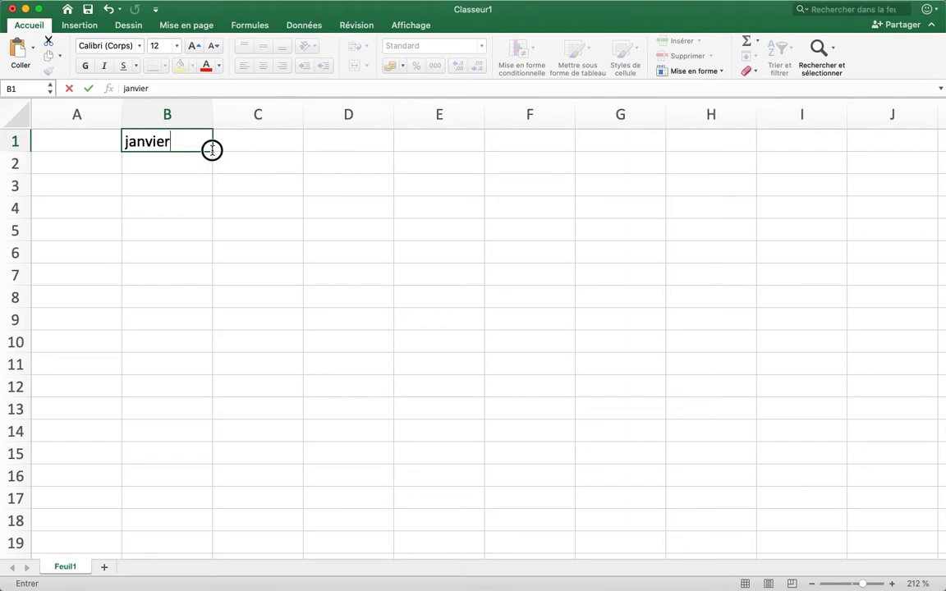
left_click_drag(213, 150, 722, 145)
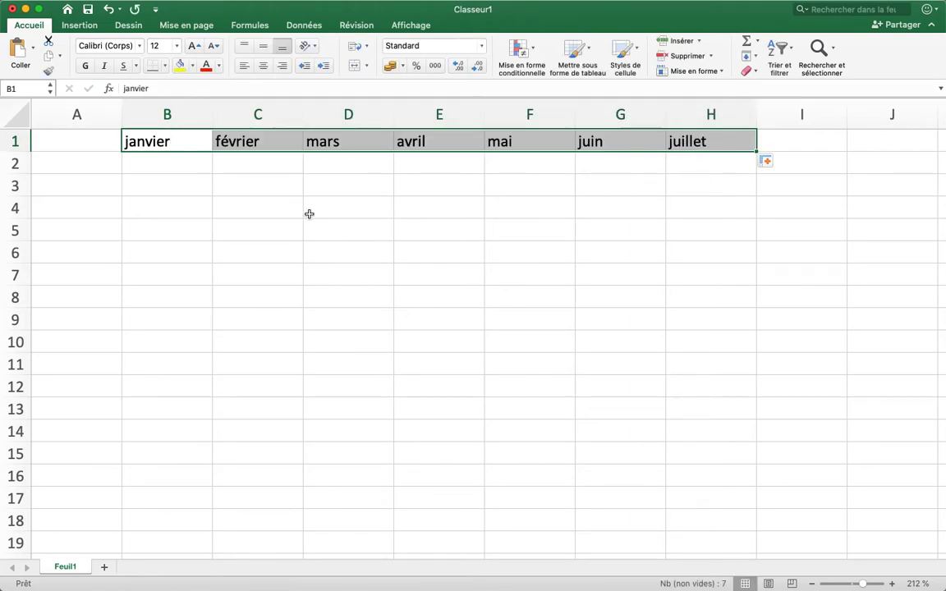
Step: Enter "lundi" in A2 and autofill the weekdays down to A8
left_click(98, 158)
type("lundi")
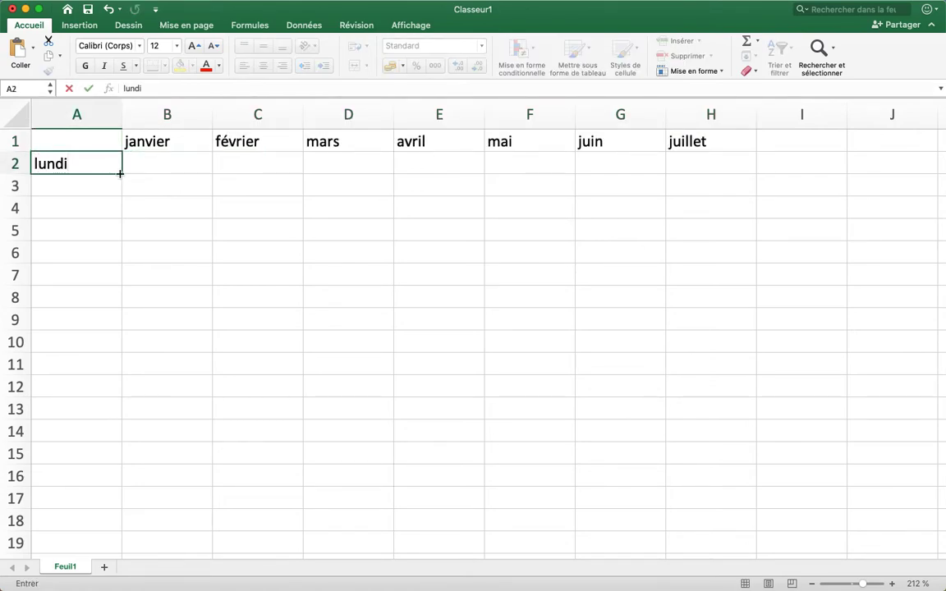
left_click_drag(121, 171, 111, 313)
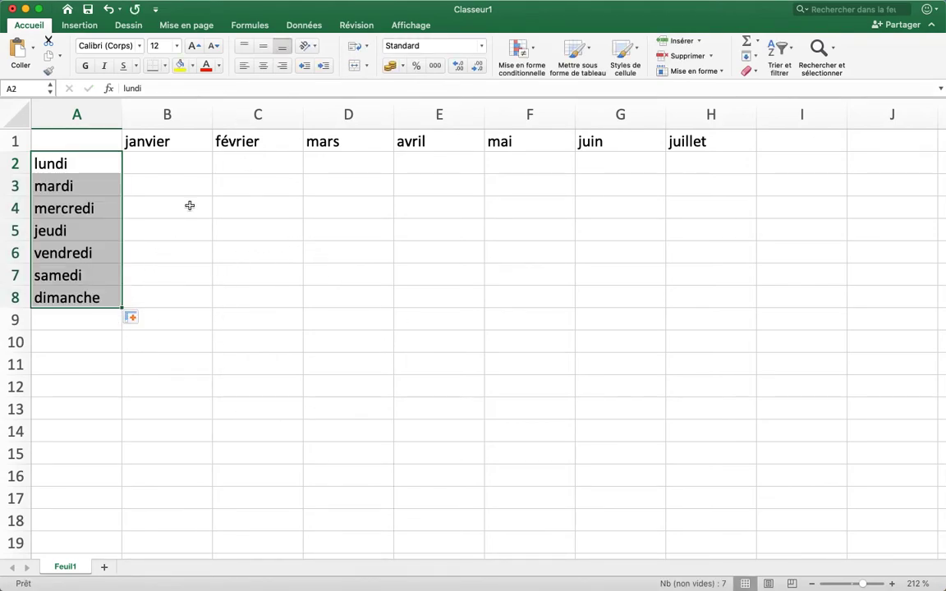
Step: Delete the month headers in row 1 and the weekday labels in column A
left_click(88, 175)
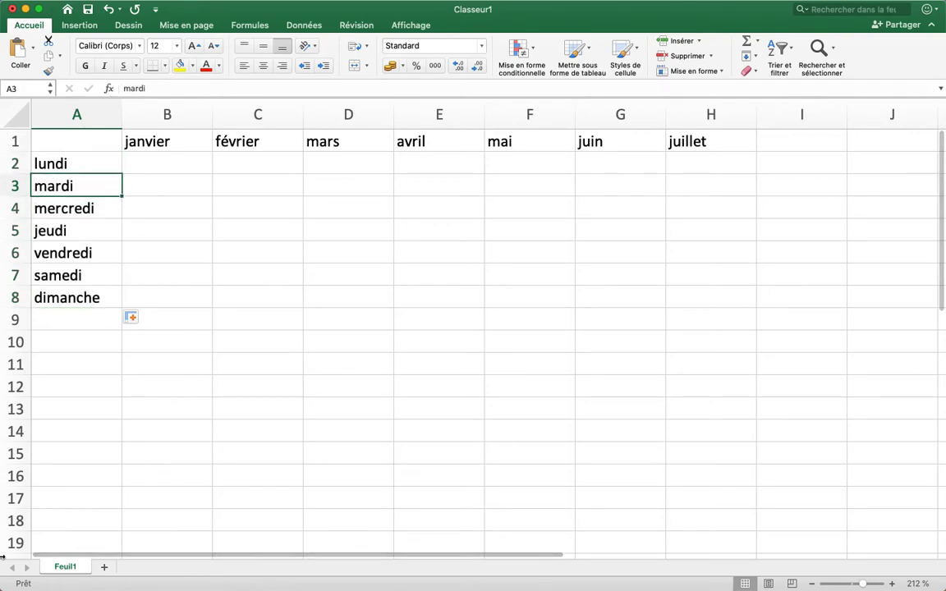
key("super+a")
key("Delete")
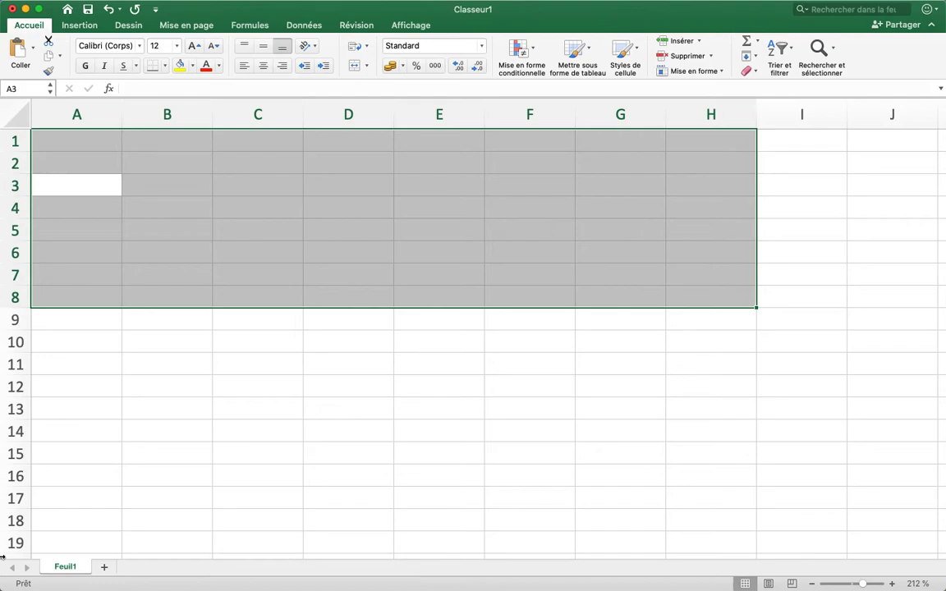
left_click(131, 363)
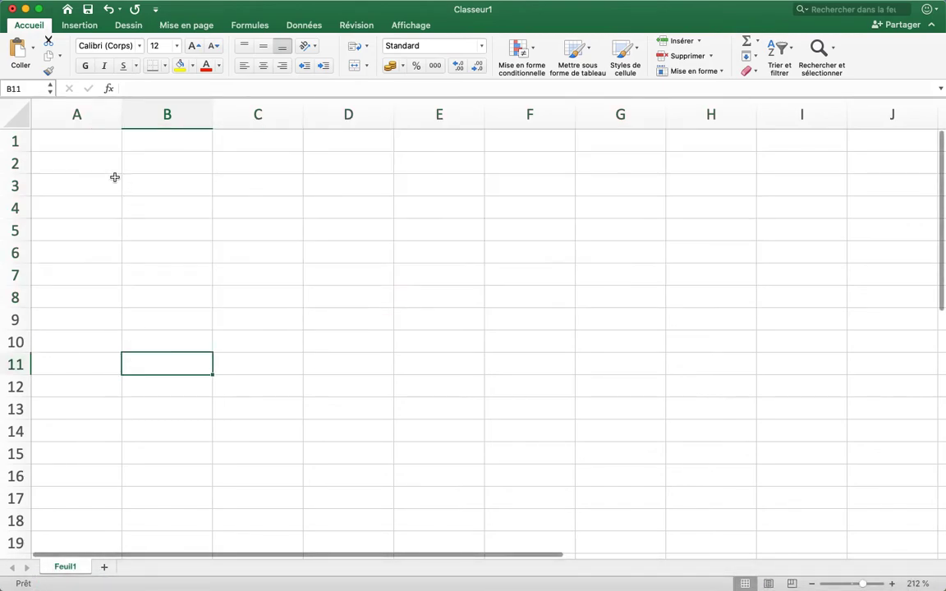
Step: Enter the column headers "nombre 1" in A1 and "nombre 2" in B1
left_click(82, 159)
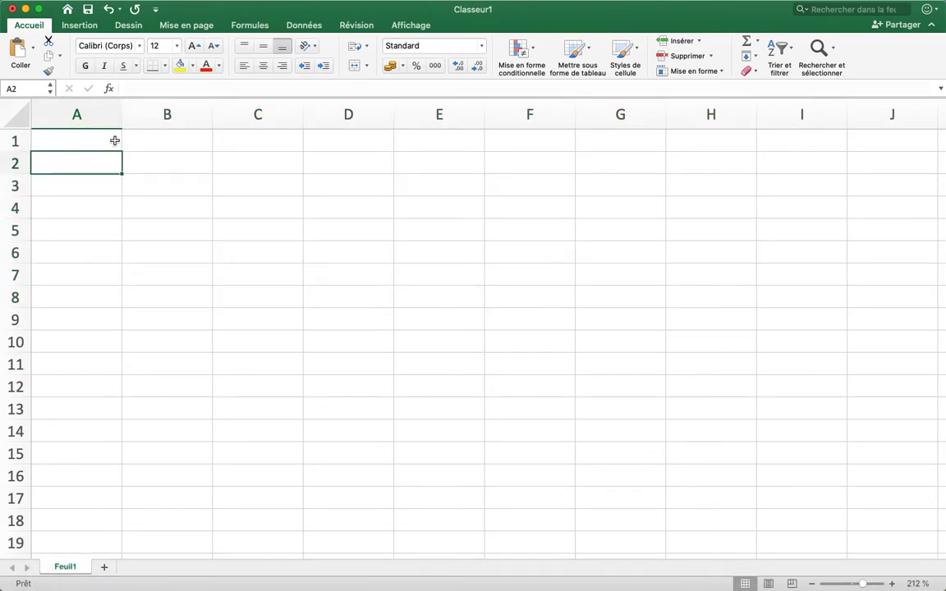
left_click(105, 140)
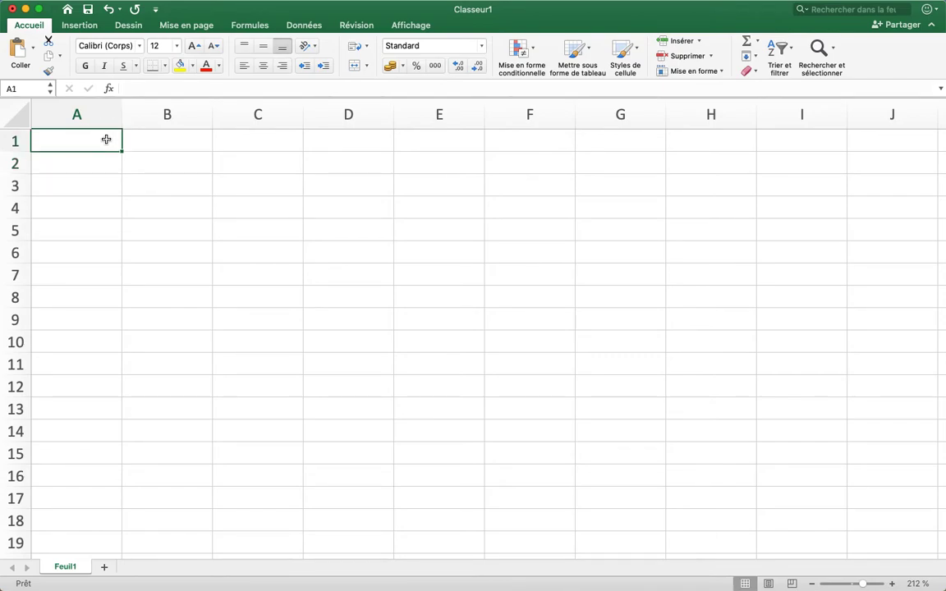
type("nombre")
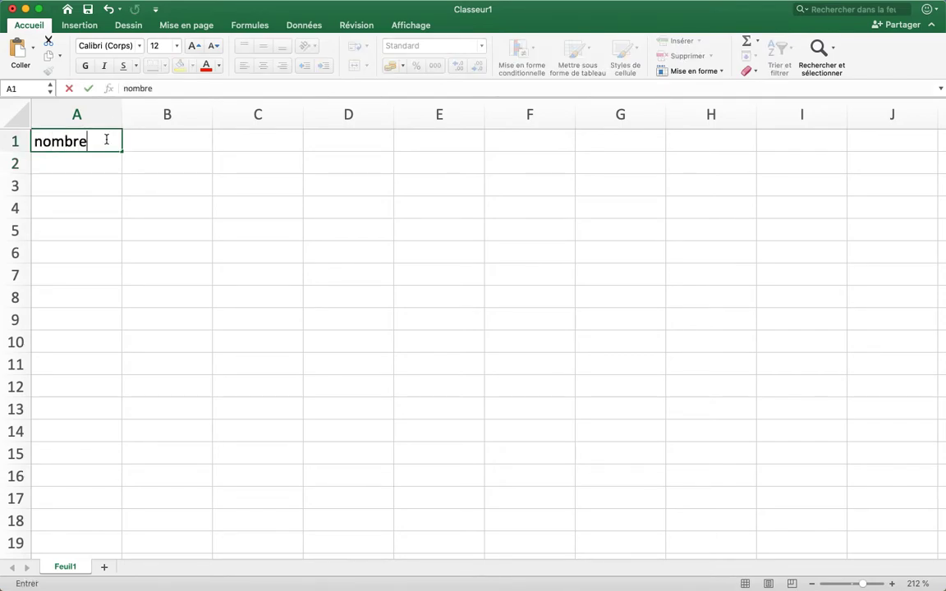
type(" 1")
key("Tab")
type("n")
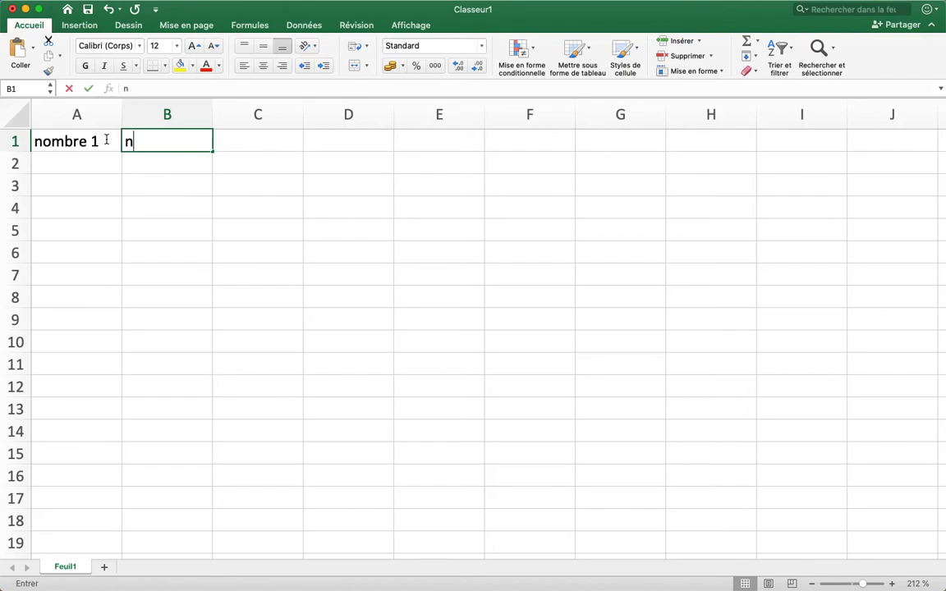
type("ombre 2")
key("Tab")
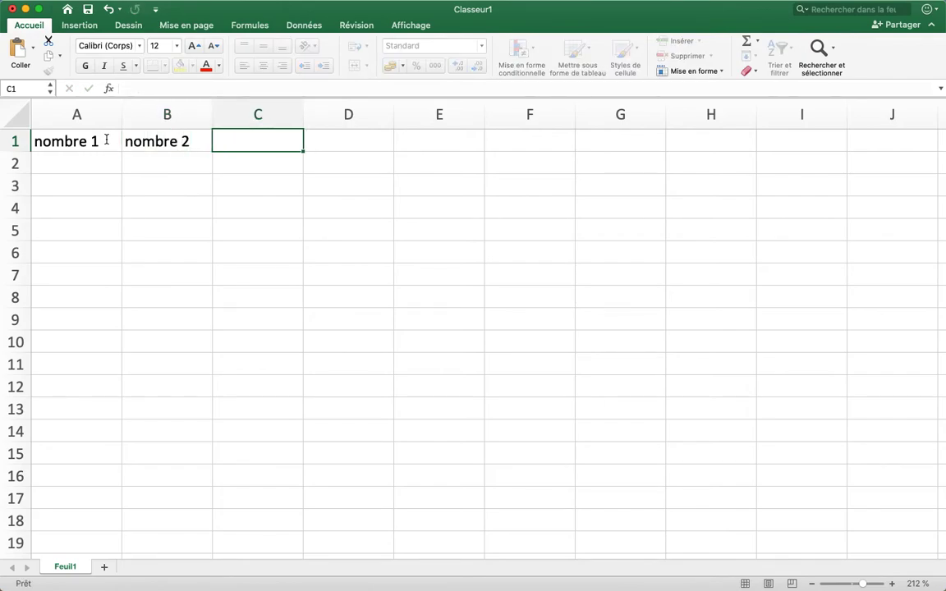
Step: Enter the header "Total" in C1 and the first pair of numbers, 1 in A2 and 2 in B2
type("Tota")
key("Return")
key("Left")
key("Left")
type("1")
key("Tab")
type("2")
key("Return")
Step: Enter the remaining number pairs, 4 and 6 in A3:B3 and 2 and 4 in A4:B4
type("4")
key("Tab")
type("6")
key("Return")
type("2")
key("Tab")
type("4")
key("Return")
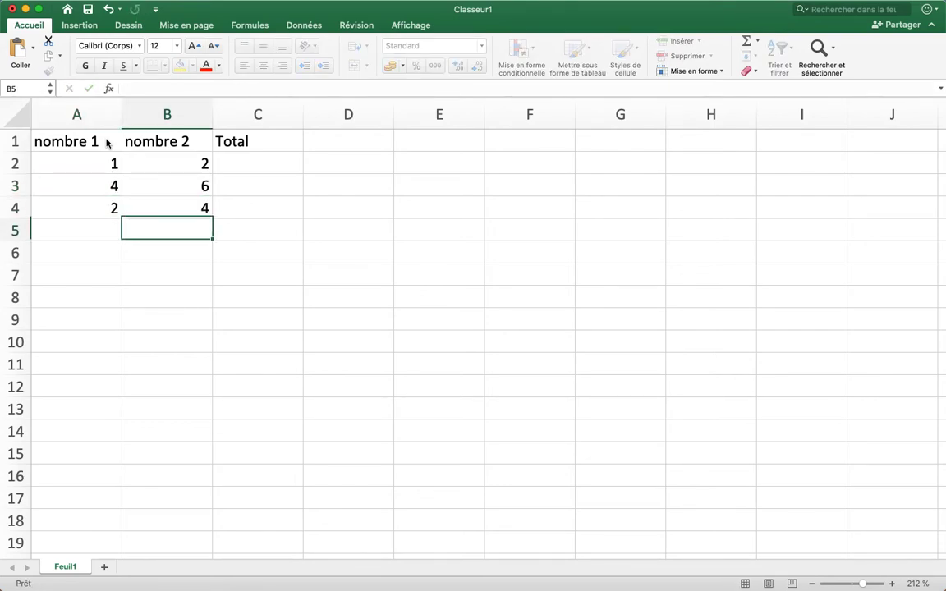
Step: Enter the formula =A2+B2 in C2 to add the first row's two numbers
left_click(238, 165)
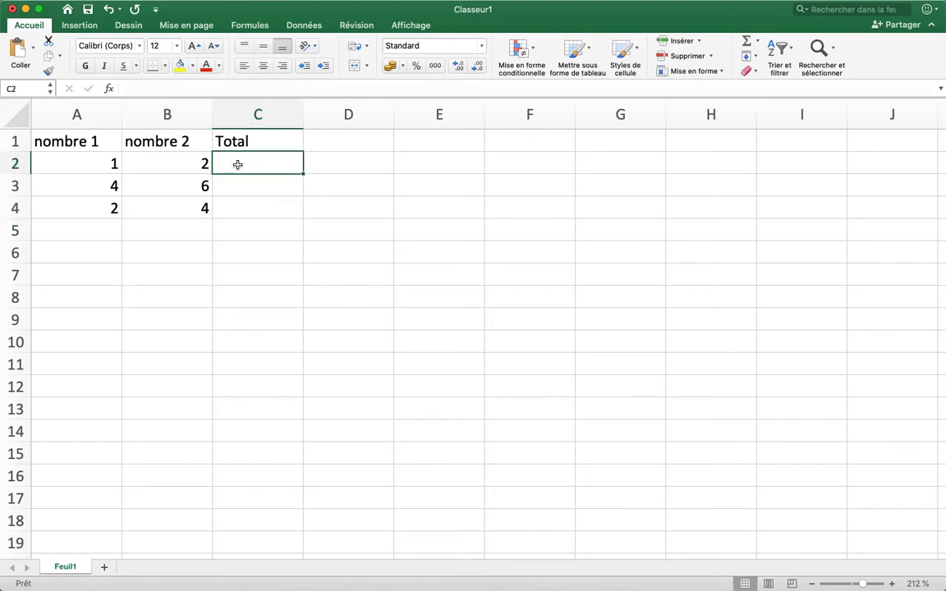
type("=")
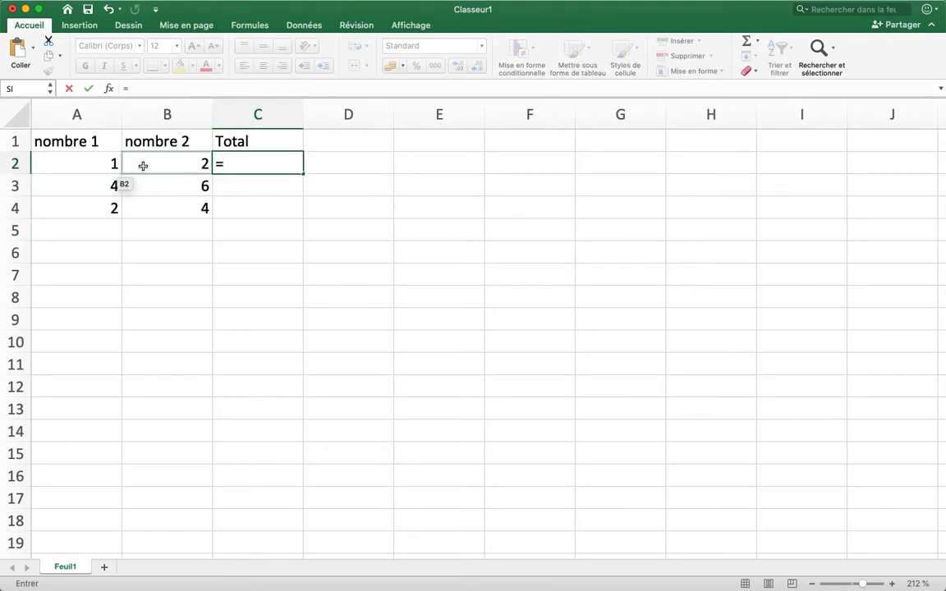
left_click(106, 166)
type("+")
left_click(153, 162)
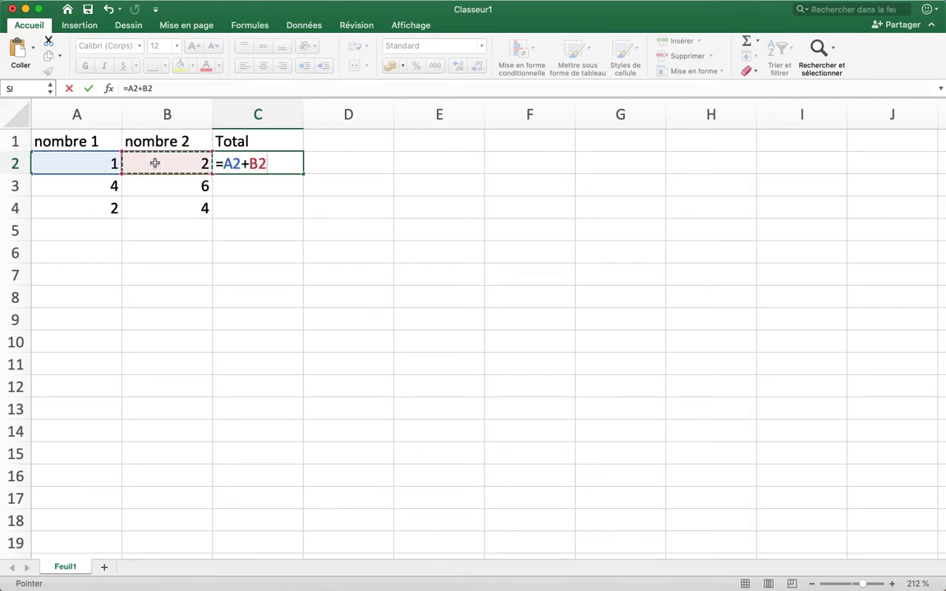
key("Return")
Step: Inspect the formula in C2 and the cells it references, leaving it unmodified
left_click(256, 163)
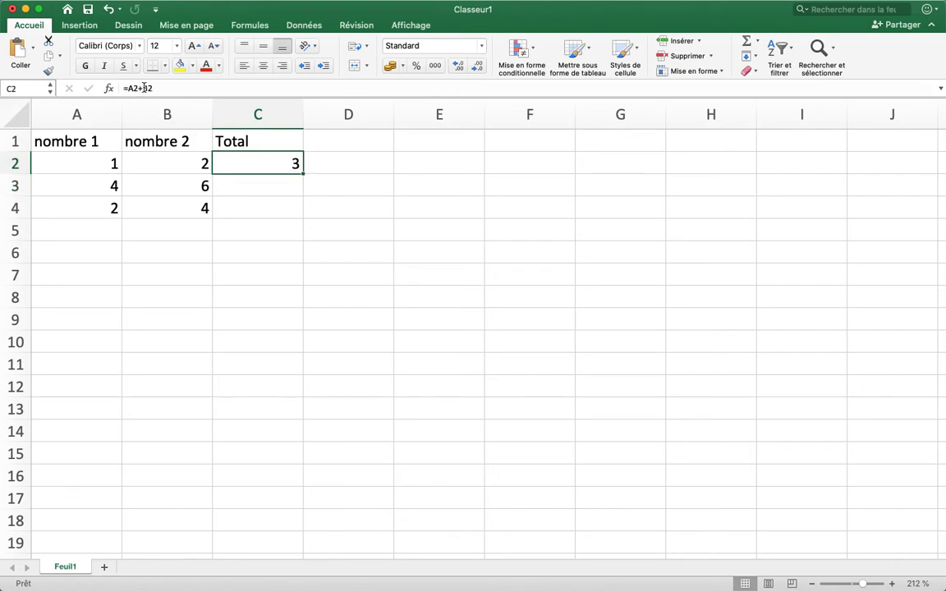
double_click(248, 166)
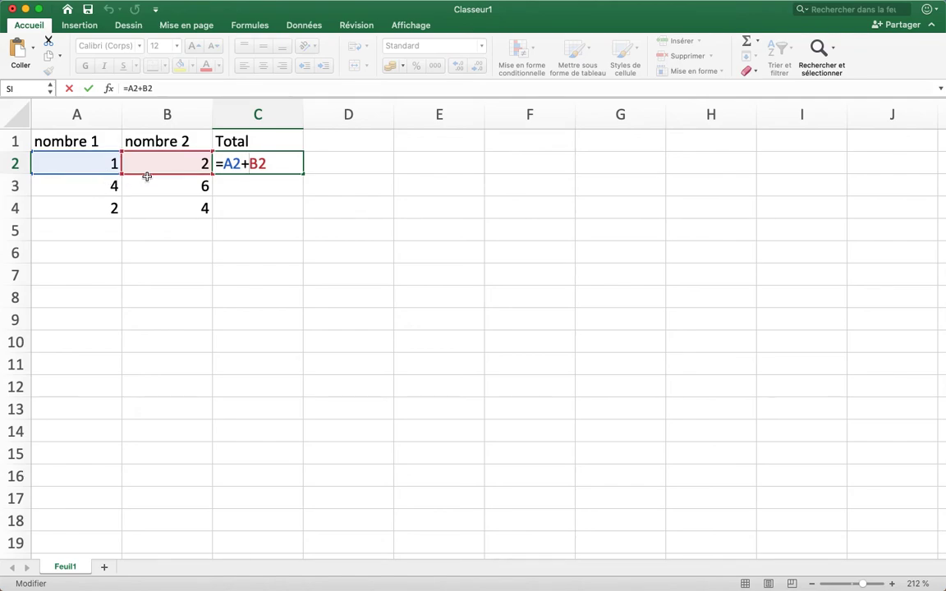
key("Return")
Step: Autofill the C2 addition formula down to C4 and check the cell references of the copy in C3
left_click(283, 164)
left_click_drag(303, 178, 302, 212)
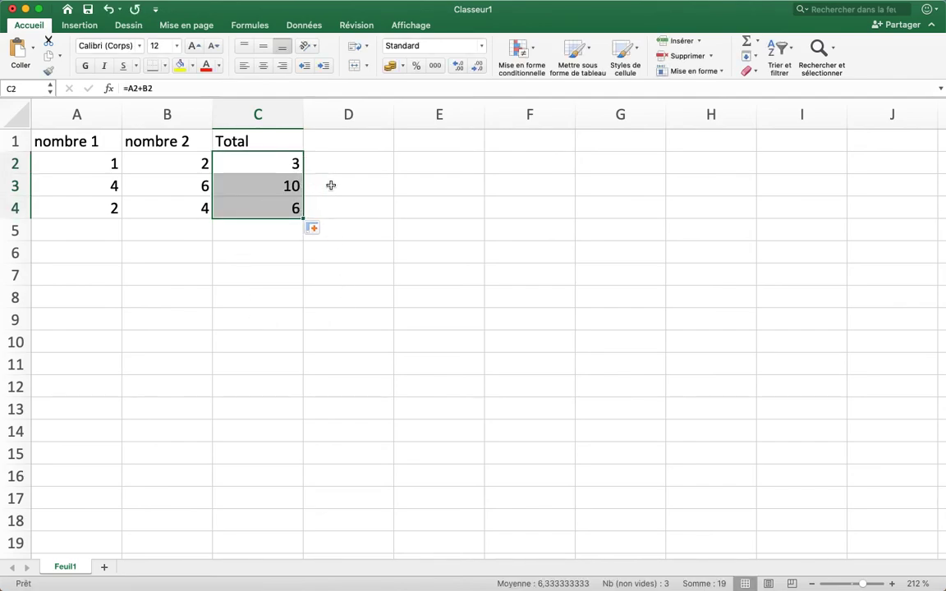
double_click(290, 186)
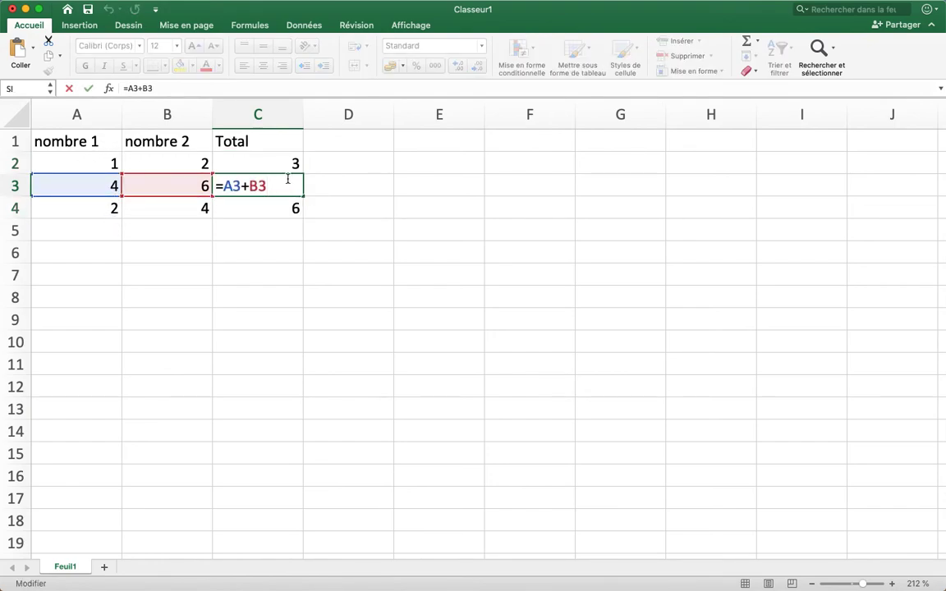
key("Return")
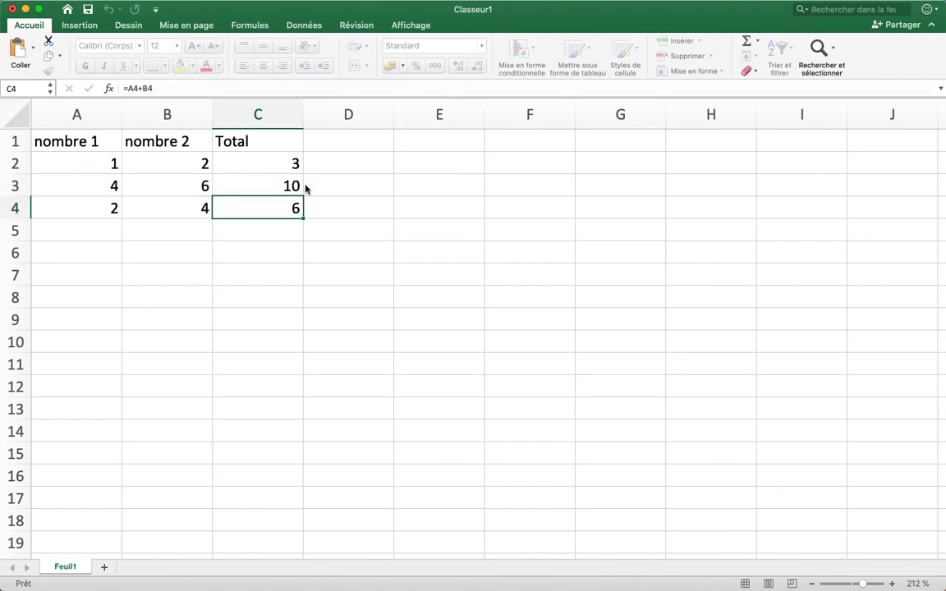